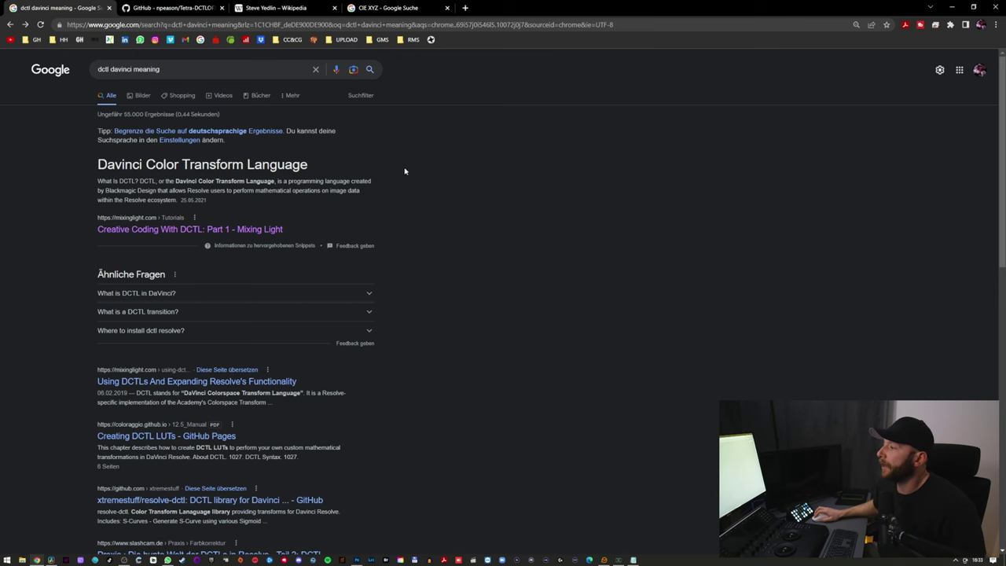
# - Read the What Is DCTL section of Mixing Light's Creative Coding With DCTL Part 1, then go to Tetra-DCTLOFX
pyautogui.click(229, 228)
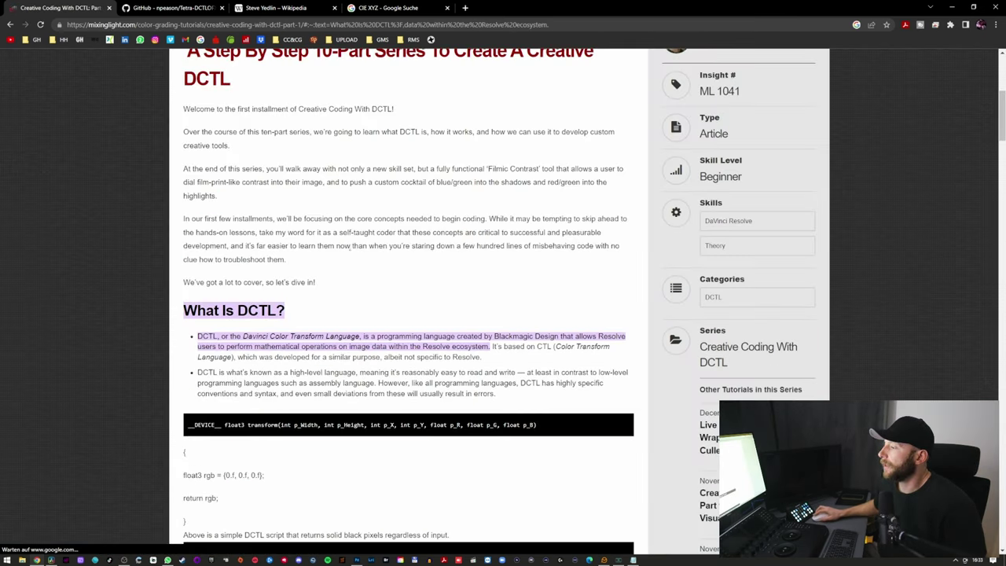
pyautogui.scroll(-2, 298, 184)
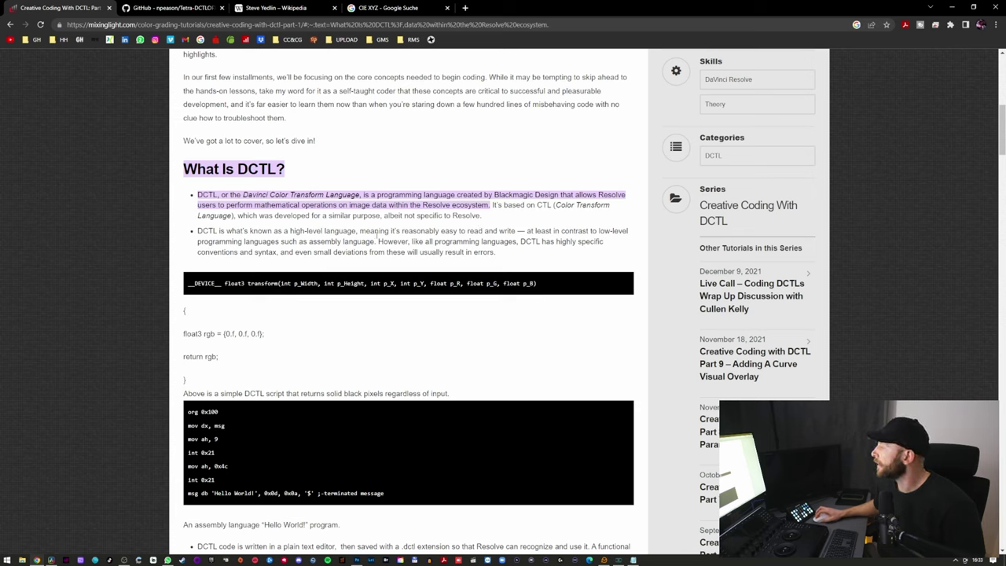
pyautogui.moveTo(369, 231); pyautogui.dragTo(409, 242)
pyautogui.click(323, 242)
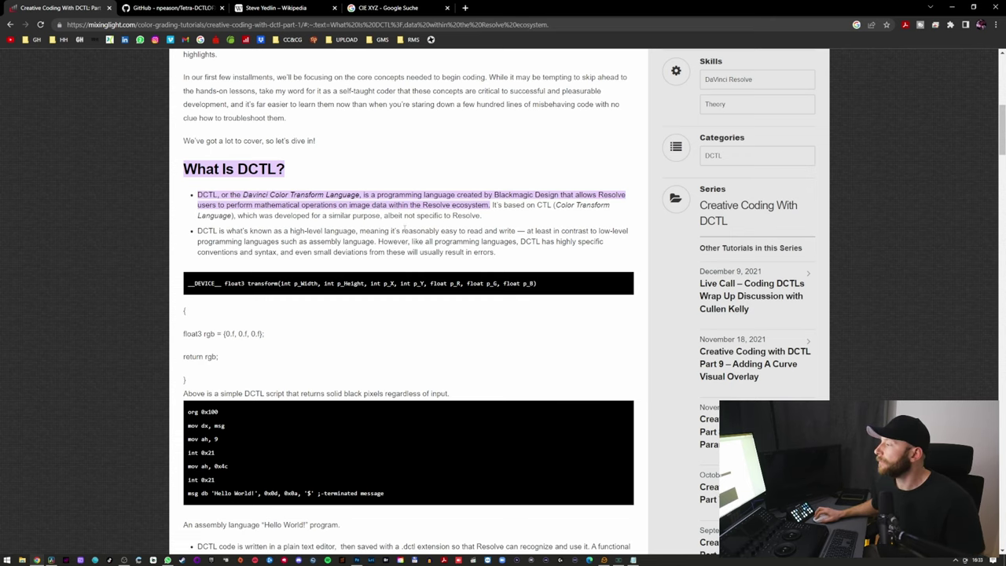
pyautogui.scroll(3, 404, 227)
pyautogui.scroll(-2, 335, 257)
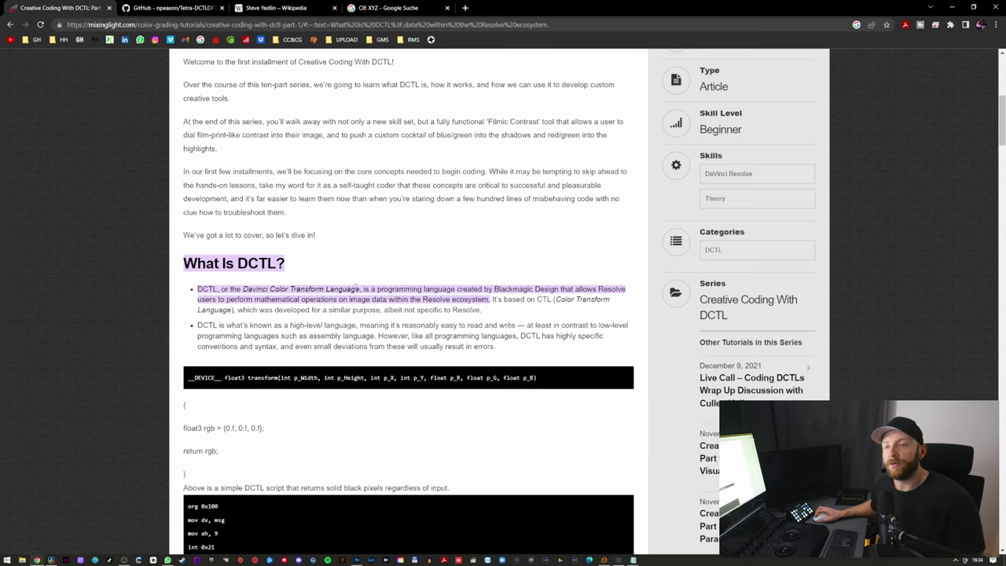
pyautogui.click(169, 8)
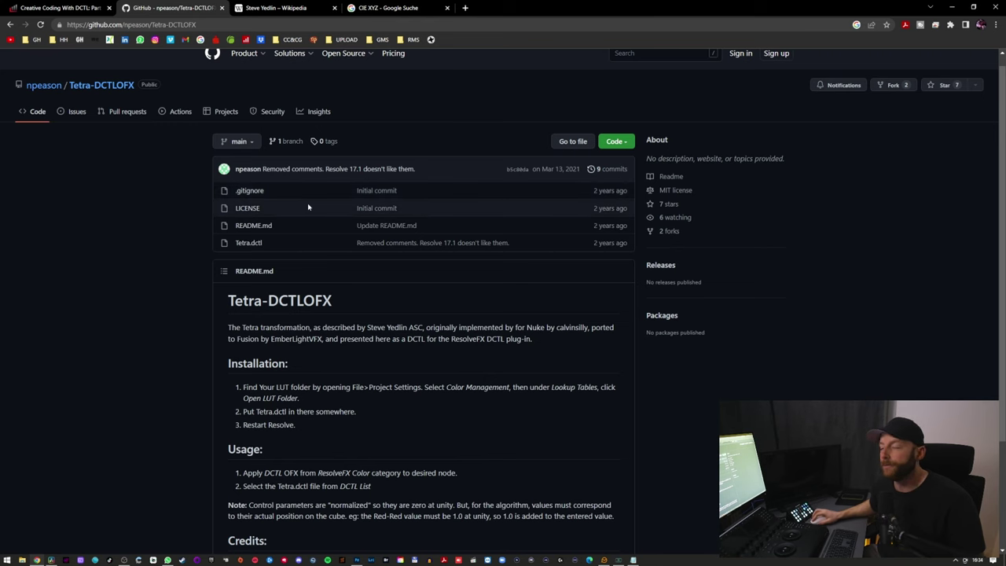
# - Skim the Tetra-DCTLOFX README, highlighting the phrase about the Tetra transformation
pyautogui.scroll(1, 235, 196)
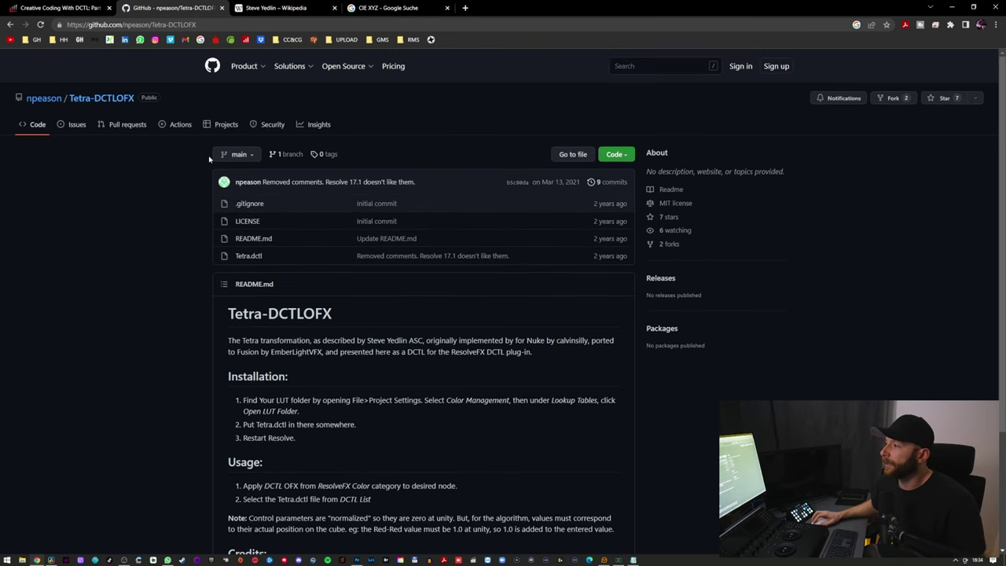
pyautogui.scroll(-3, 330, 189)
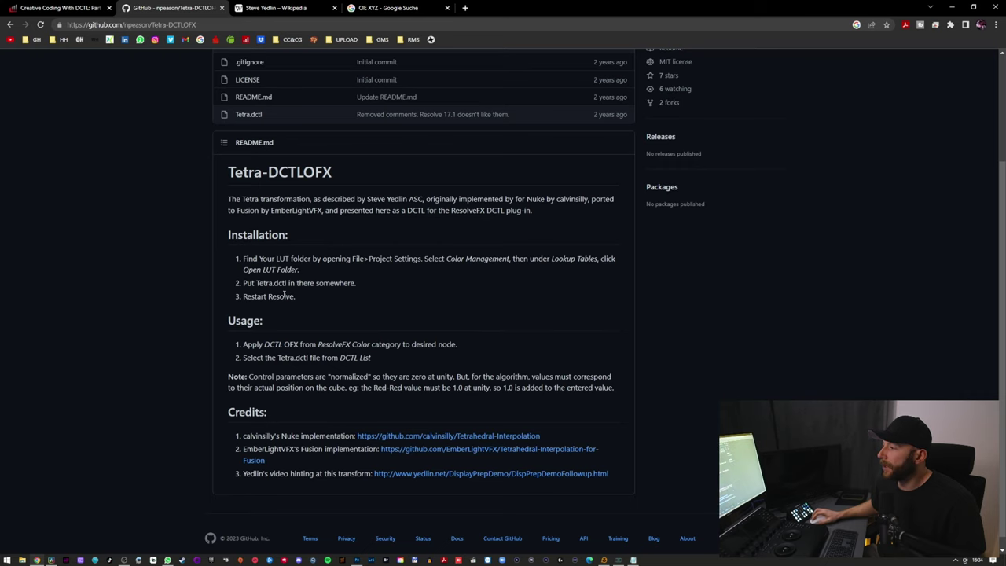
pyautogui.scroll(2, 312, 336)
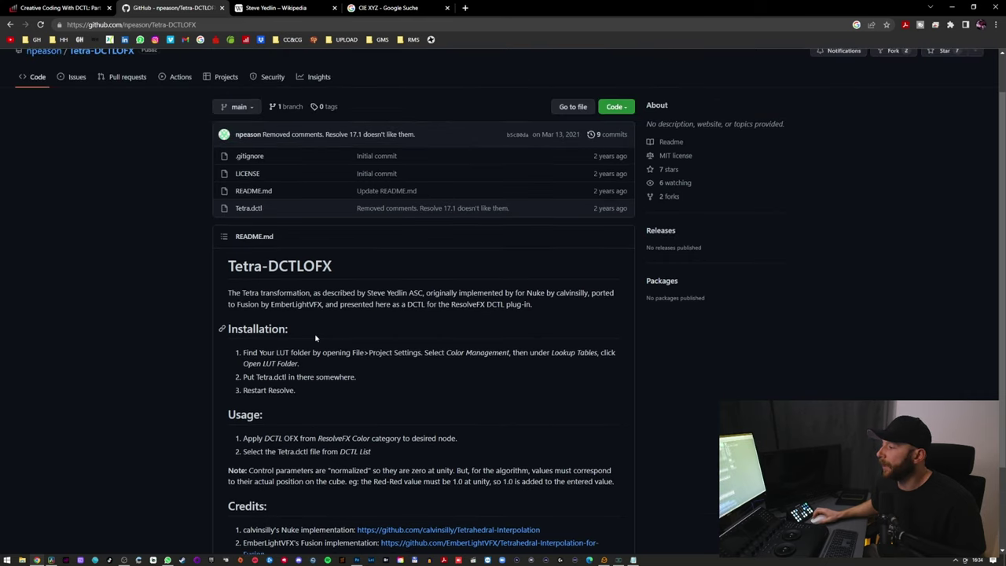
pyautogui.scroll(-2, 267, 314)
pyautogui.scroll(2, 252, 290)
pyautogui.moveTo(245, 282); pyautogui.dragTo(319, 281)
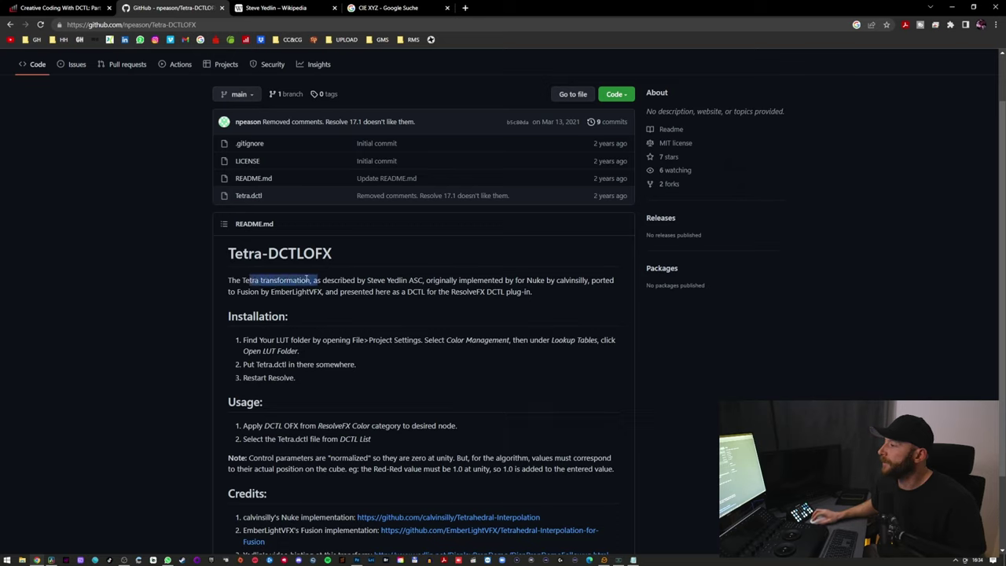
pyautogui.click(344, 304)
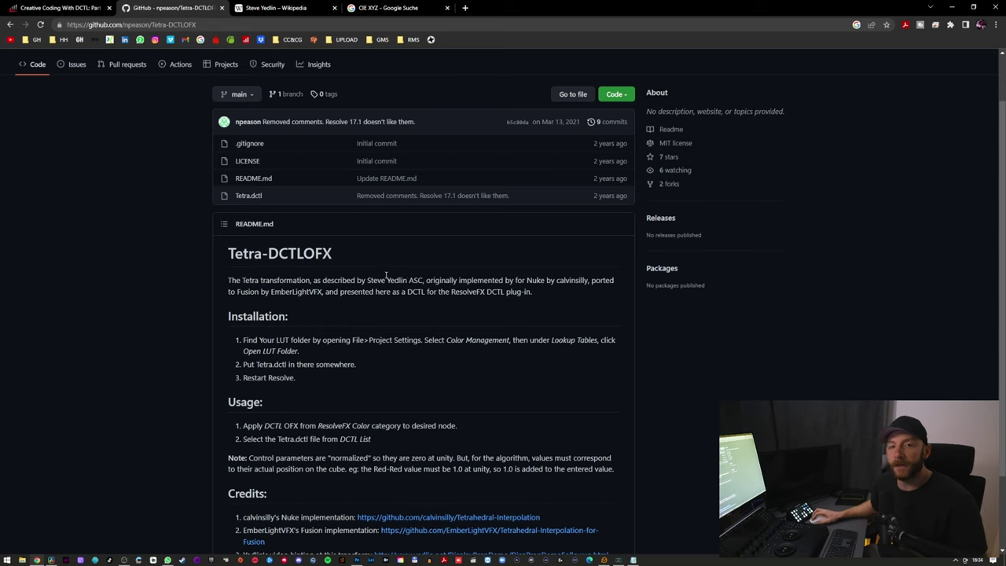
# - Look over Steve Yedlin's Wikipedia filmography, then return to the Tetra-DCTLOFX README
pyautogui.click(275, 8)
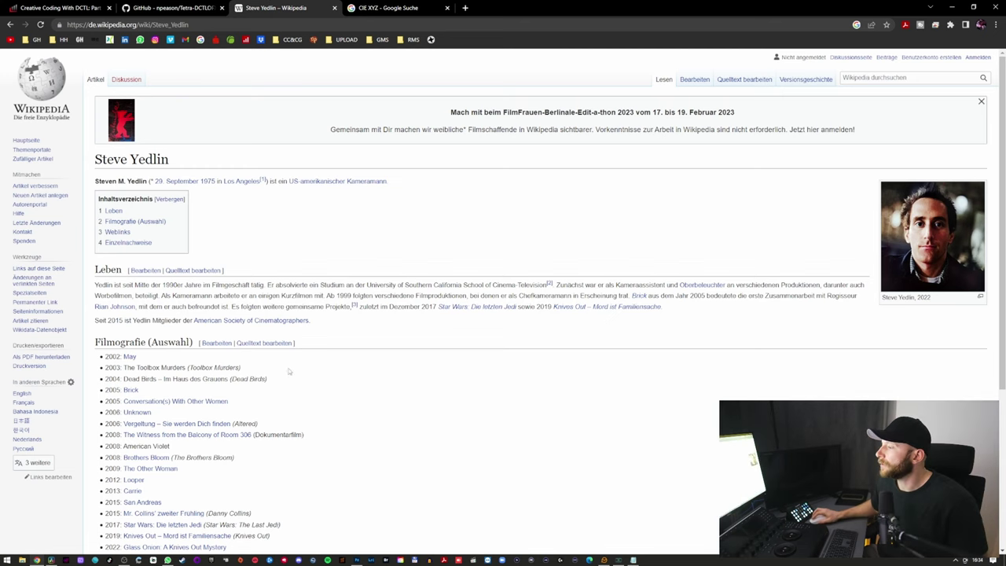
pyautogui.scroll(-2, 289, 351)
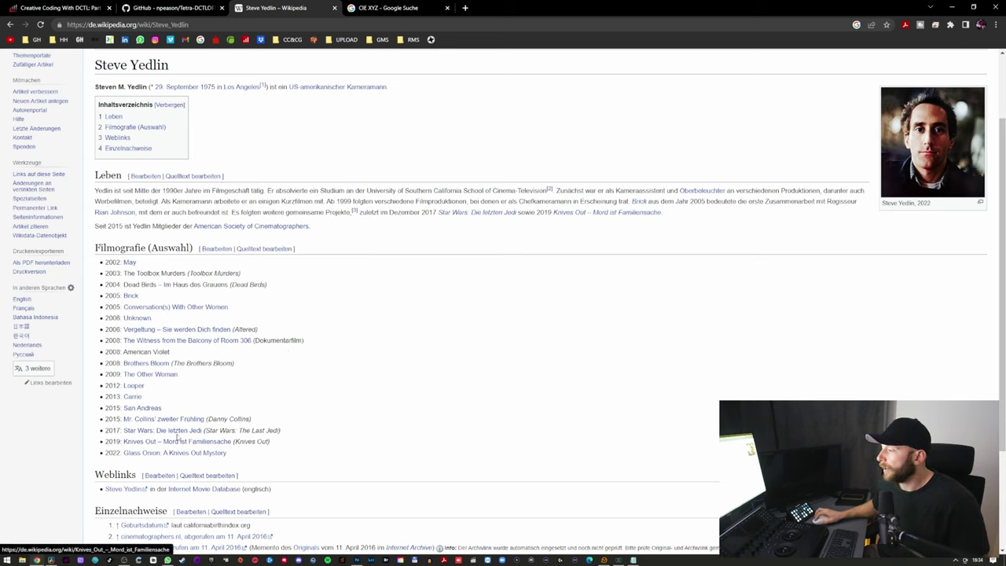
pyautogui.moveTo(177, 433)
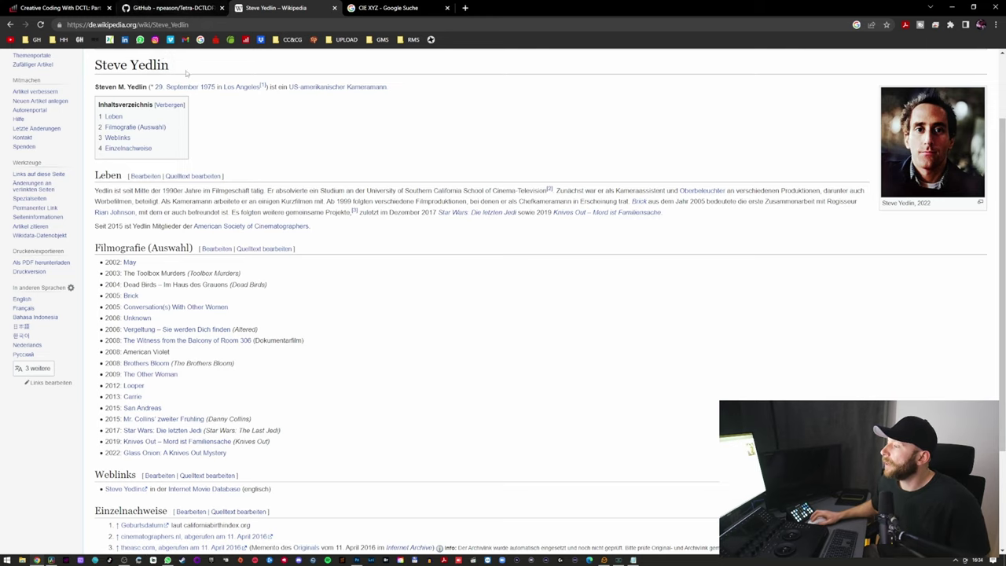
pyautogui.click(146, 7)
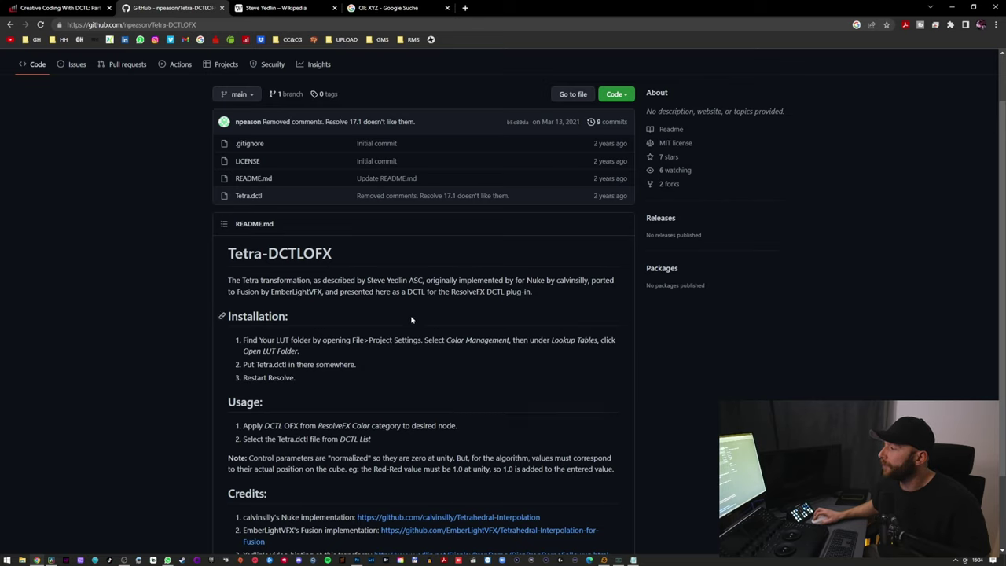
# - Reread the README's Installation and usage sections, then switch to DaVinci Resolve's Color page
pyautogui.moveTo(466, 297); pyautogui.dragTo(465, 300)
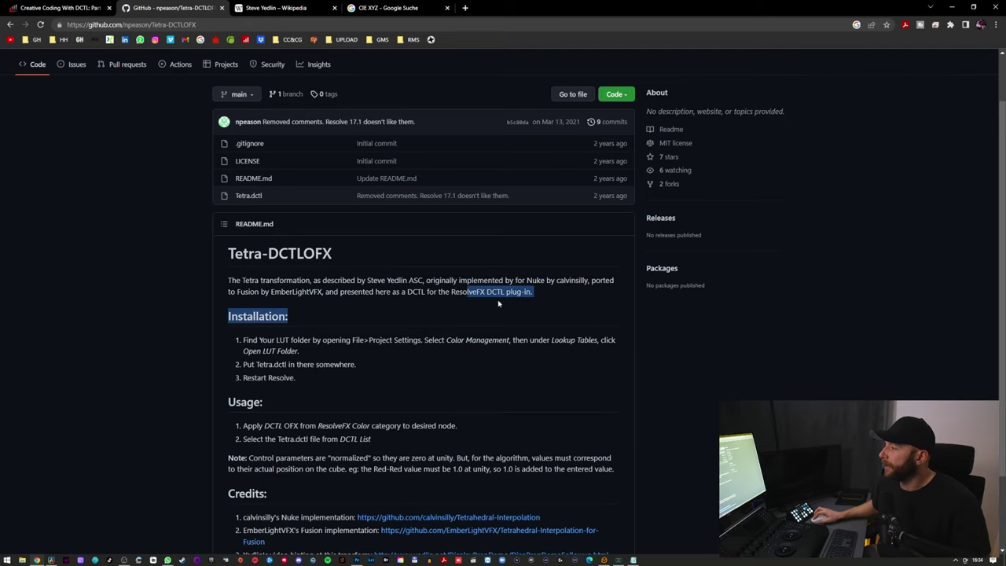
pyautogui.click(454, 309)
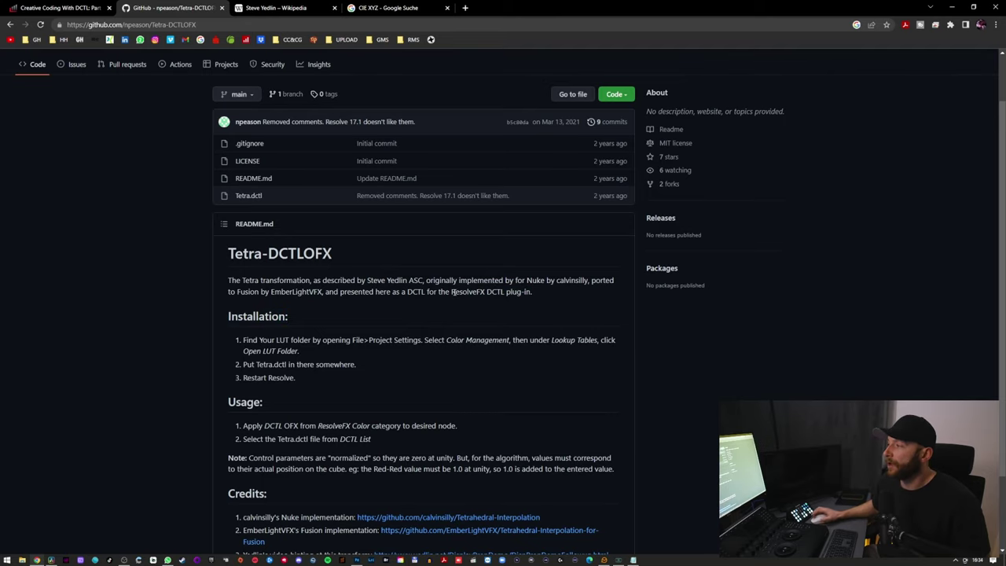
pyautogui.scroll(-2, 464, 292)
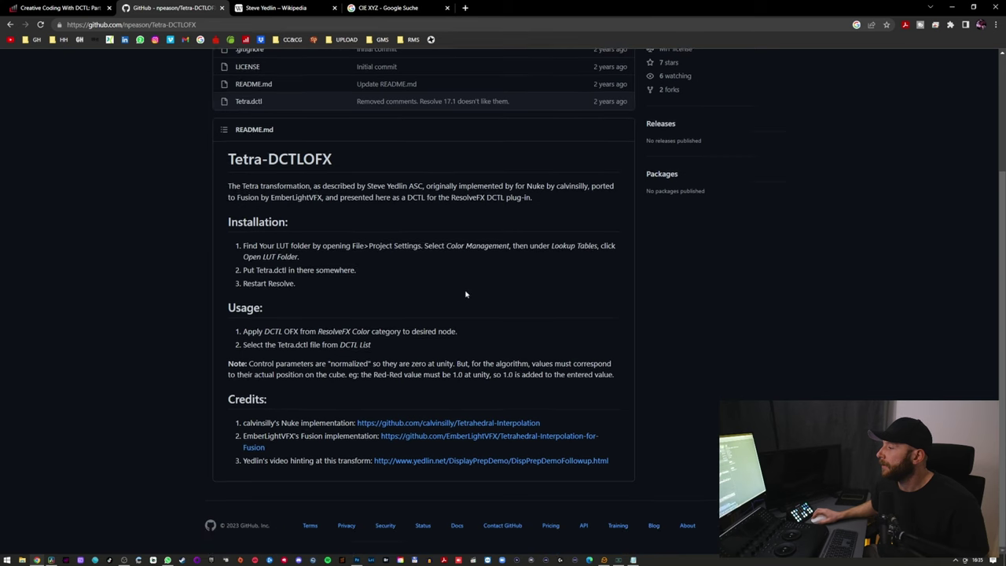
pyautogui.scroll(3, 467, 291)
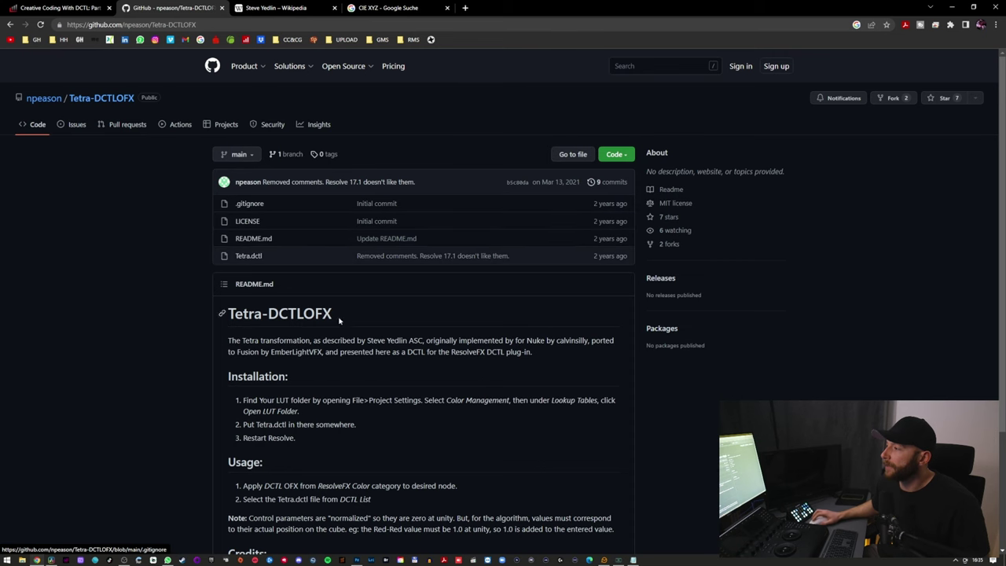
pyautogui.scroll(-2, 337, 268)
pyautogui.scroll(2, 337, 315)
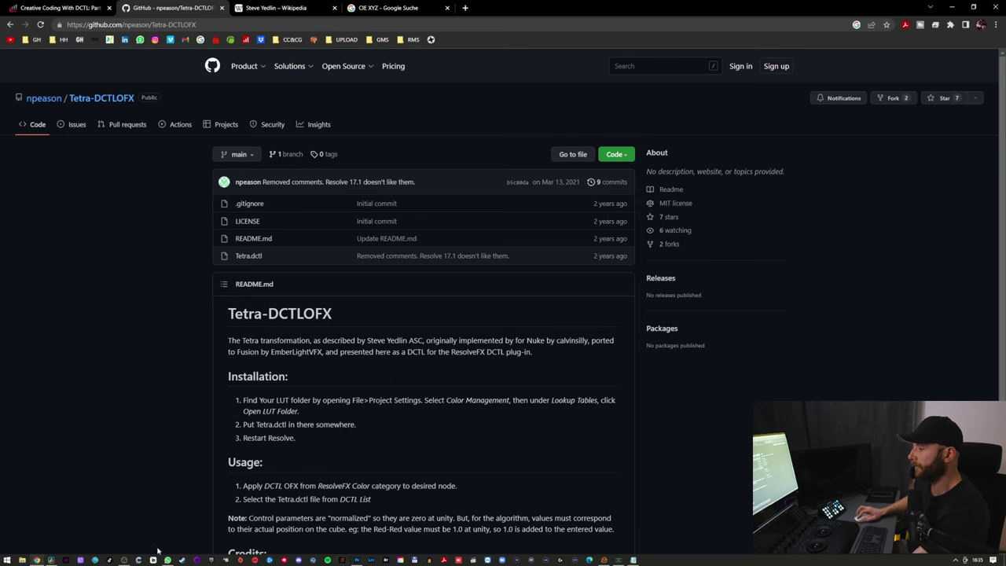
pyautogui.click(95, 559)
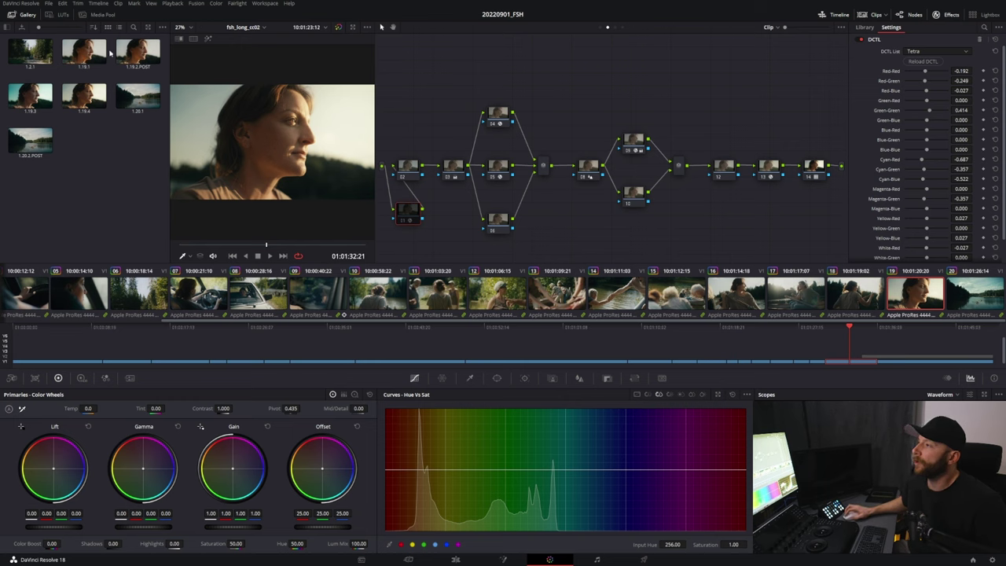
pyautogui.click(49, 4)
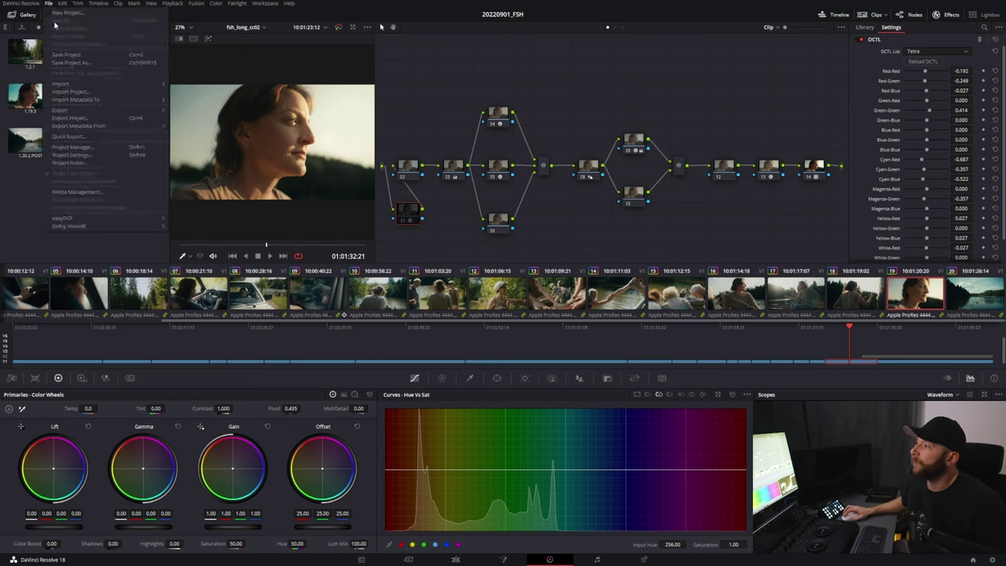
pyautogui.click(72, 154)
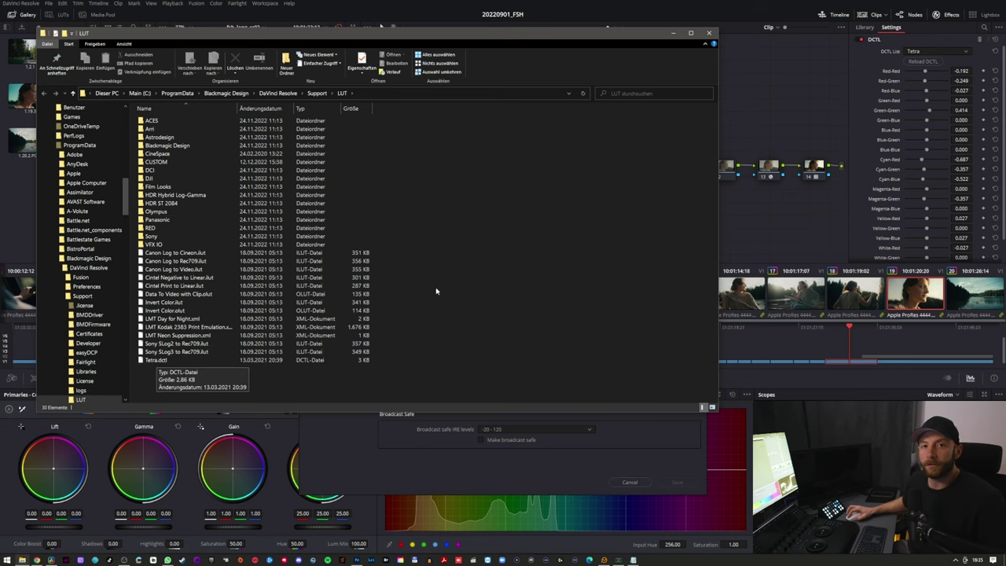
pyautogui.click(710, 33)
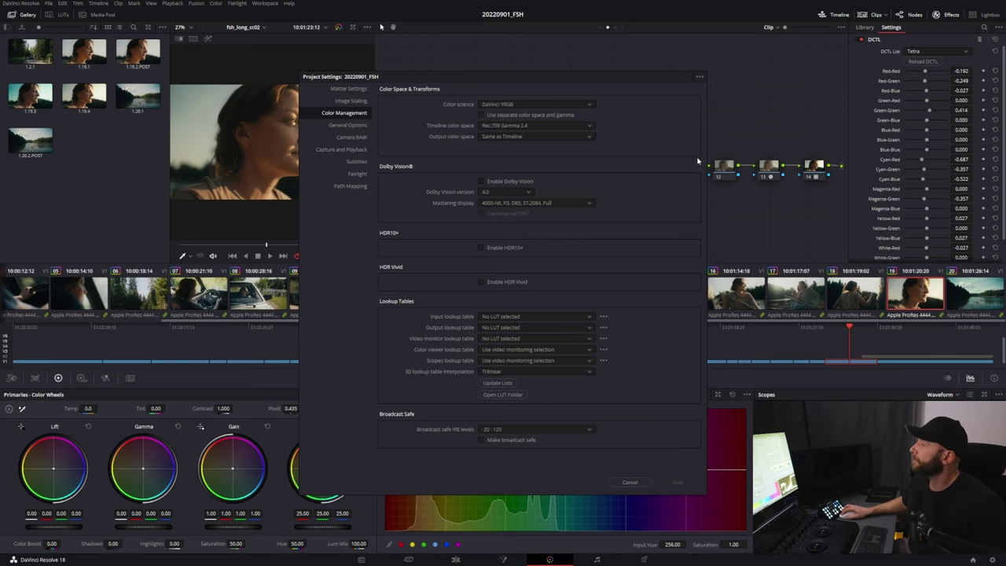
pyautogui.click(630, 482)
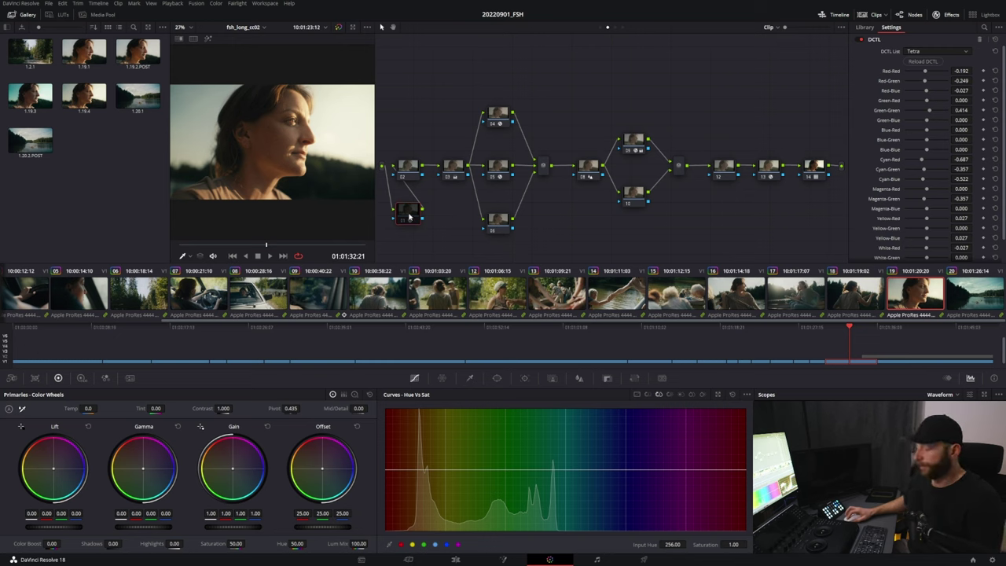
# - Add a new node with Alt+S, then locate DCTL under Resolve FX Color in the Effects Library
pyautogui.hotkey('alt', 's')
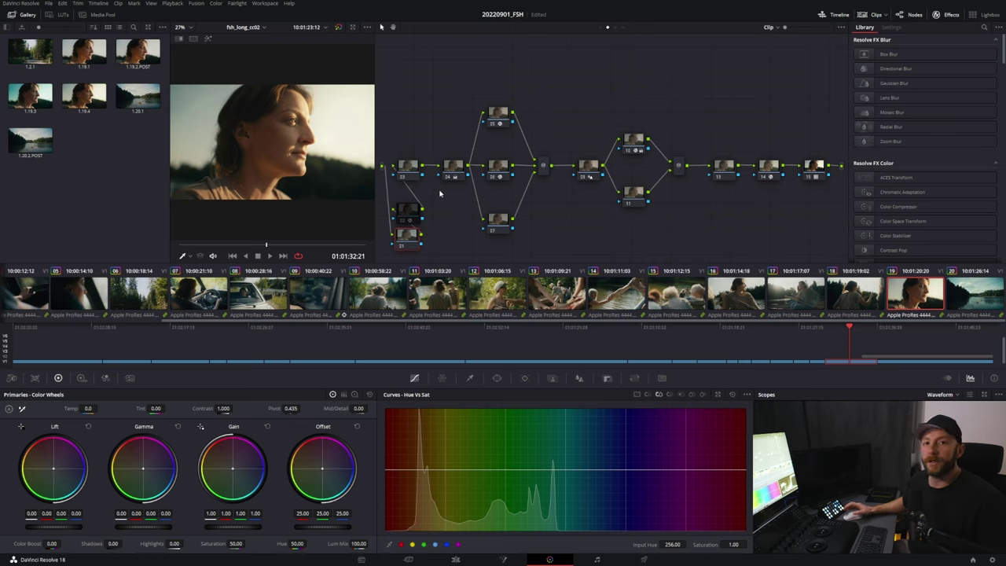
pyautogui.moveTo(410, 242); pyautogui.dragTo(404, 249)
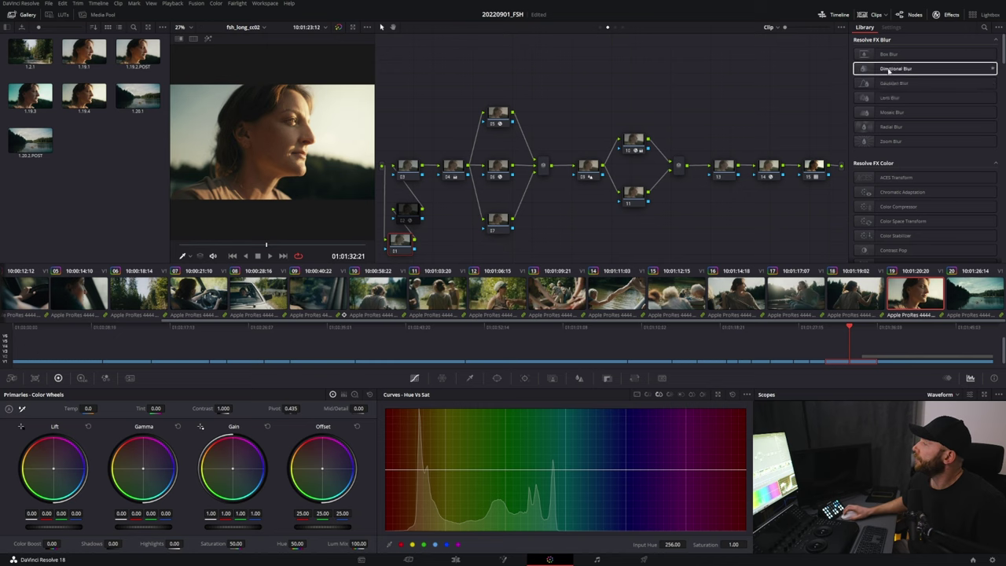
pyautogui.scroll(-10, 915, 97)
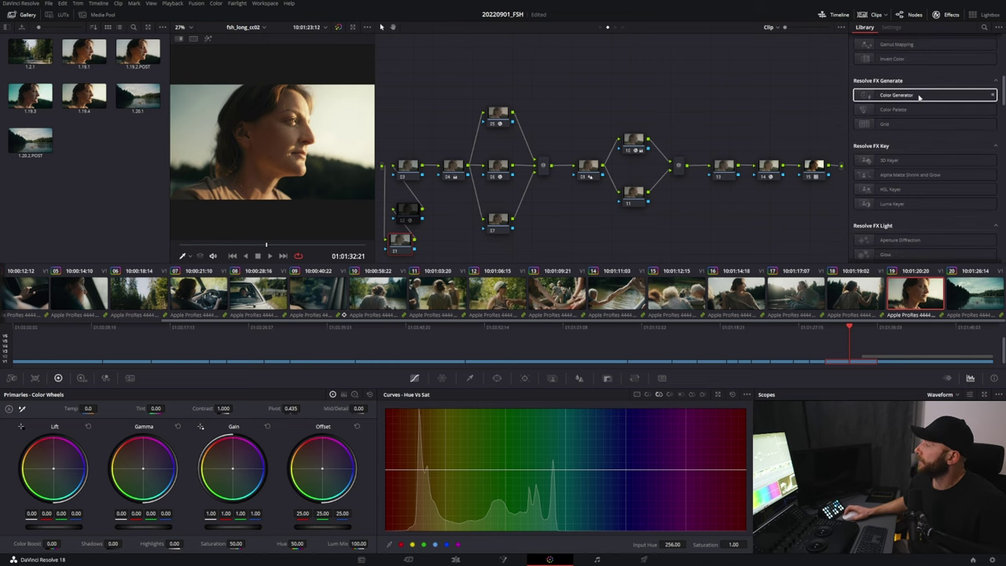
pyautogui.scroll(10, 919, 96)
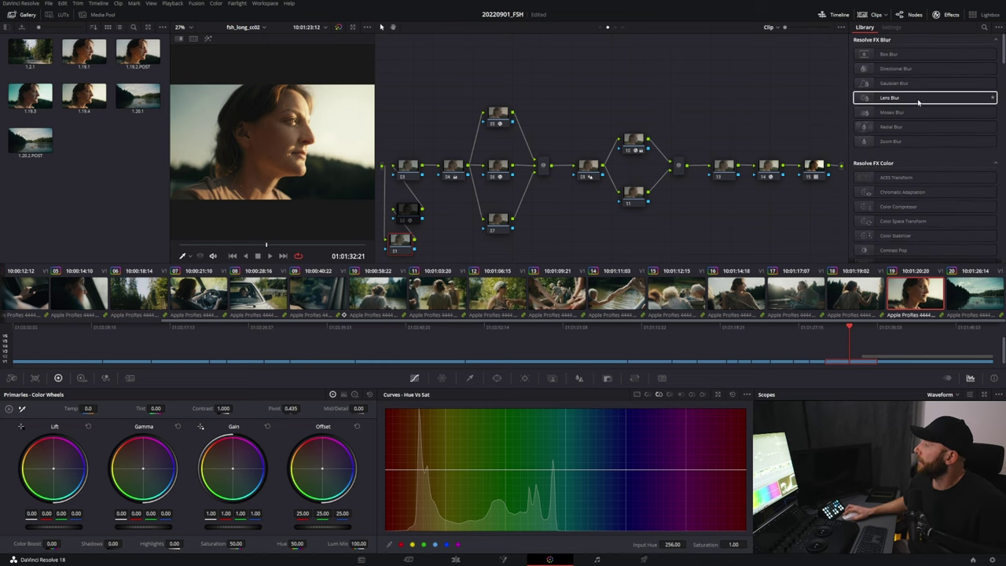
pyautogui.scroll(-3, 917, 102)
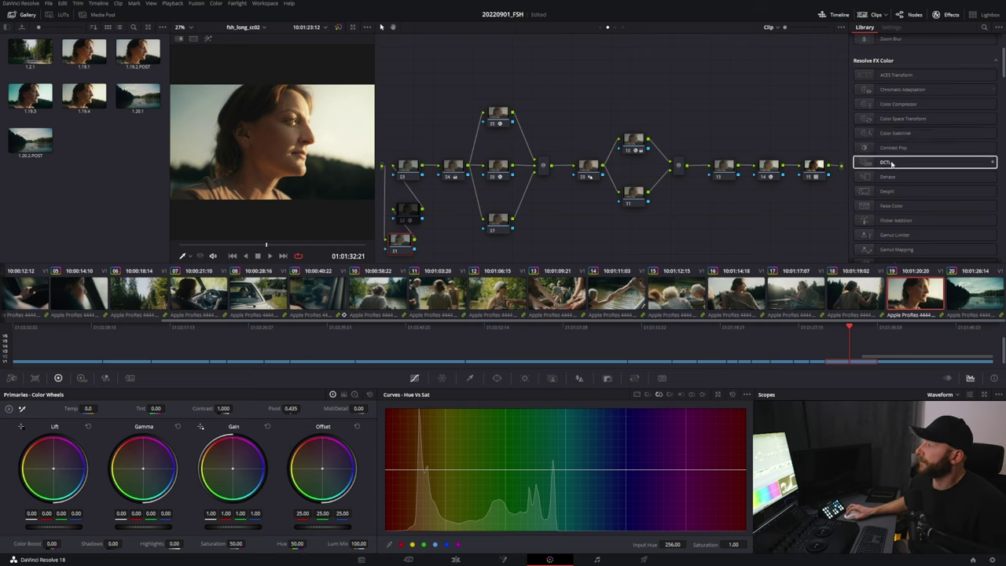
# - Drop the DCTL effect onto the new node and choose Tetra from its DCTL List
pyautogui.moveTo(891, 164); pyautogui.dragTo(405, 242)
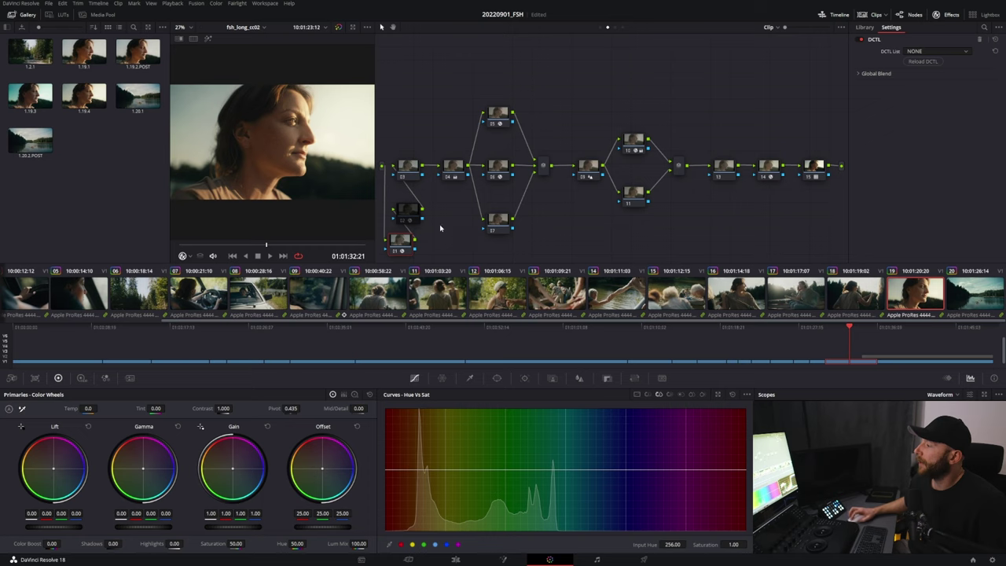
pyautogui.click(936, 52)
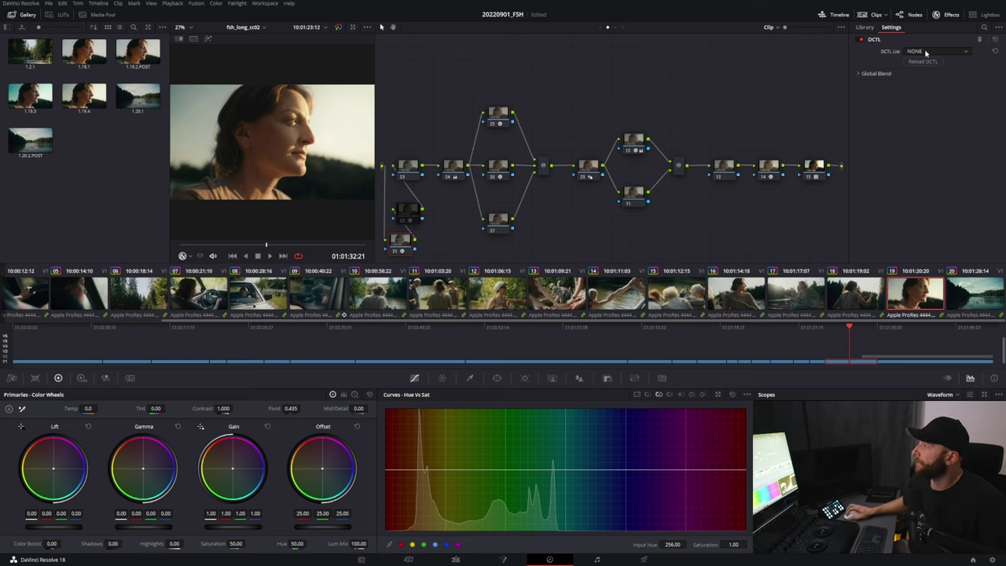
pyautogui.click(927, 75)
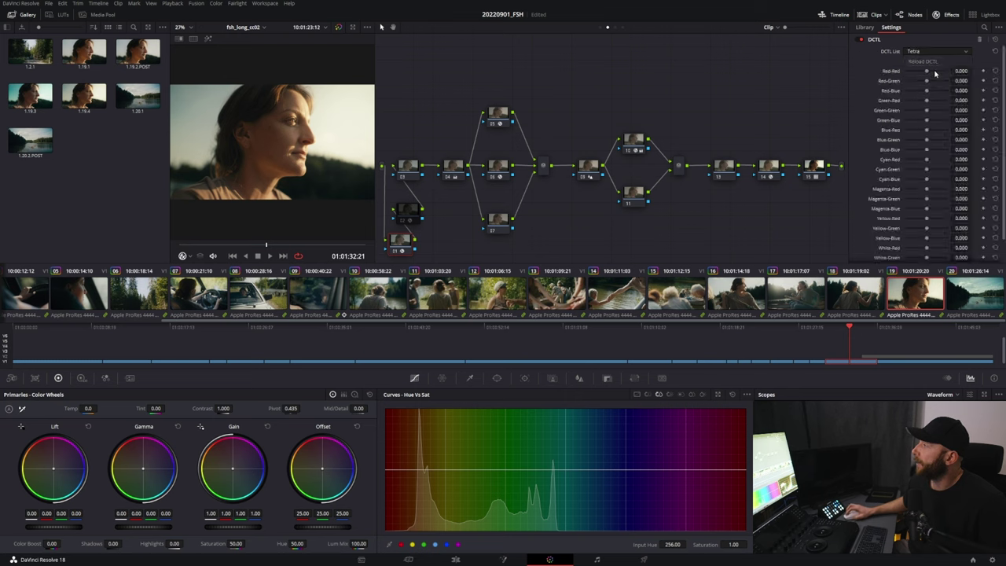
# - Expand the Tetra DCTL's Global Blend section, leaving it at 1.000 with all sliders at 0.000
pyautogui.scroll(-1, 1002, 70)
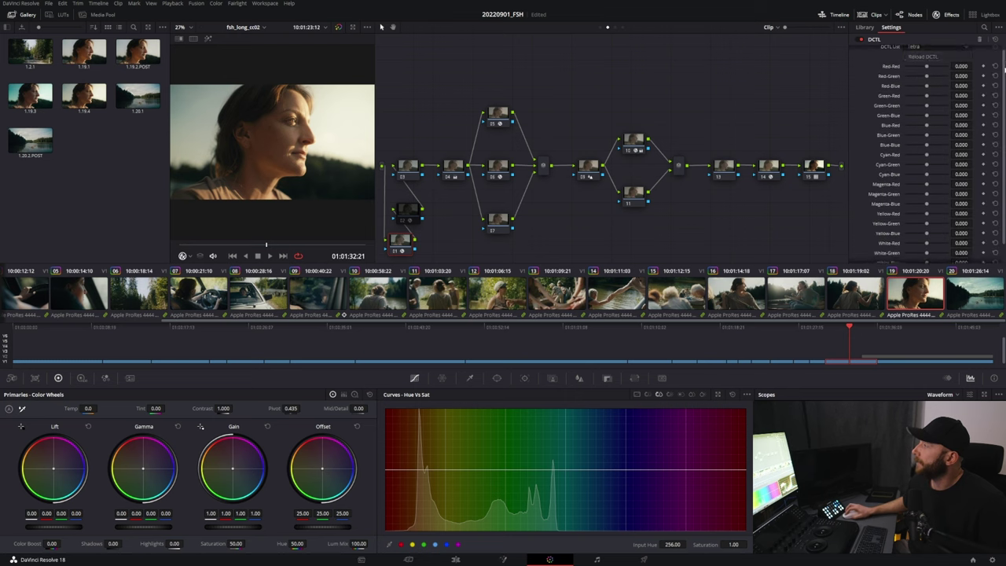
pyautogui.scroll(-2, 1003, 69)
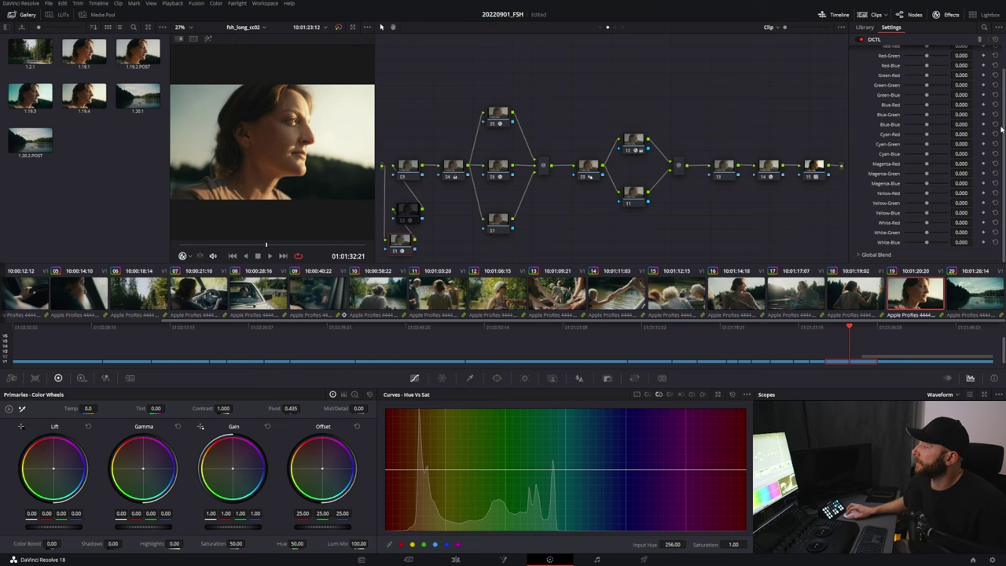
pyautogui.click(860, 255)
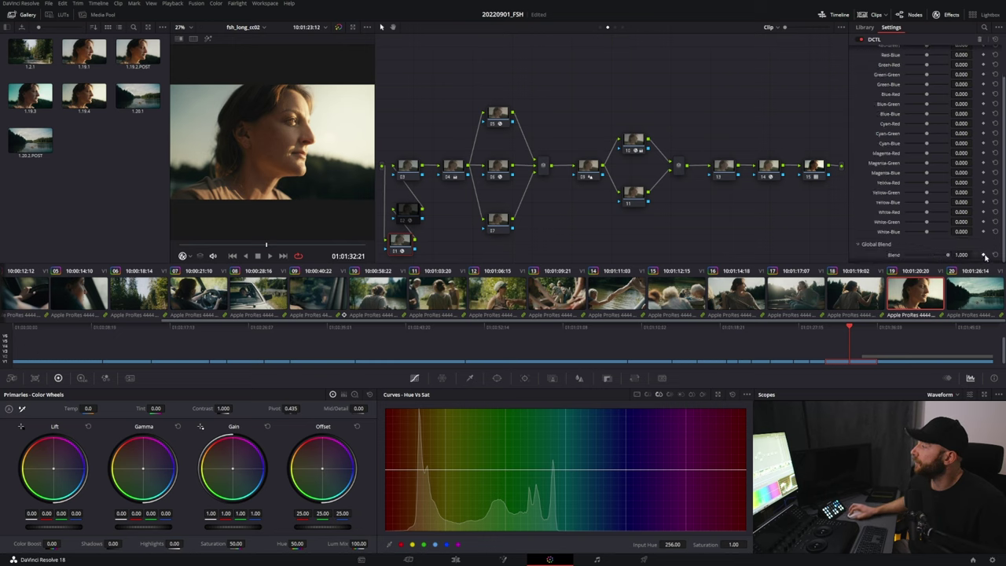
pyautogui.moveTo(1003, 122); pyautogui.dragTo(1004, 53)
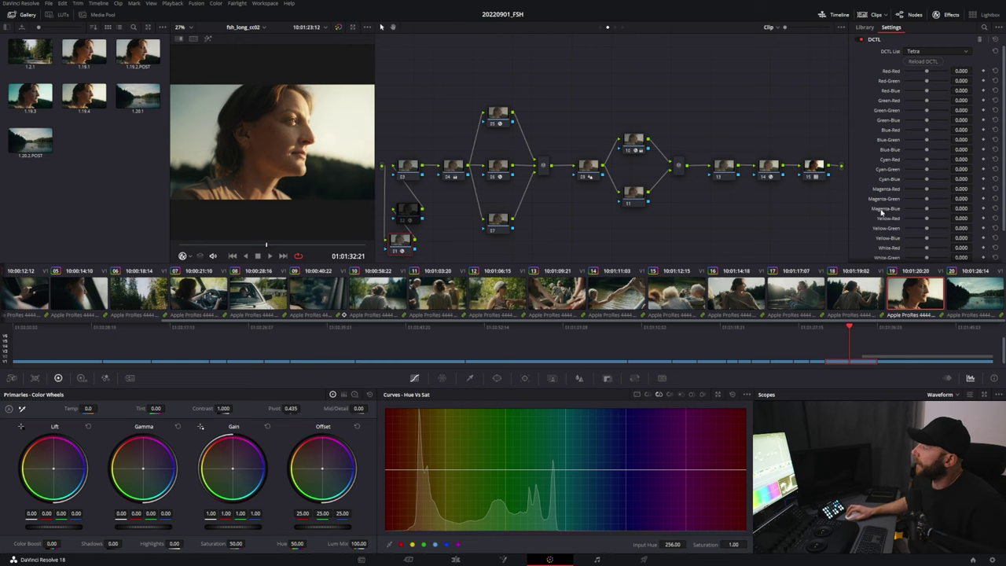
pyautogui.scroll(-1, 890, 243)
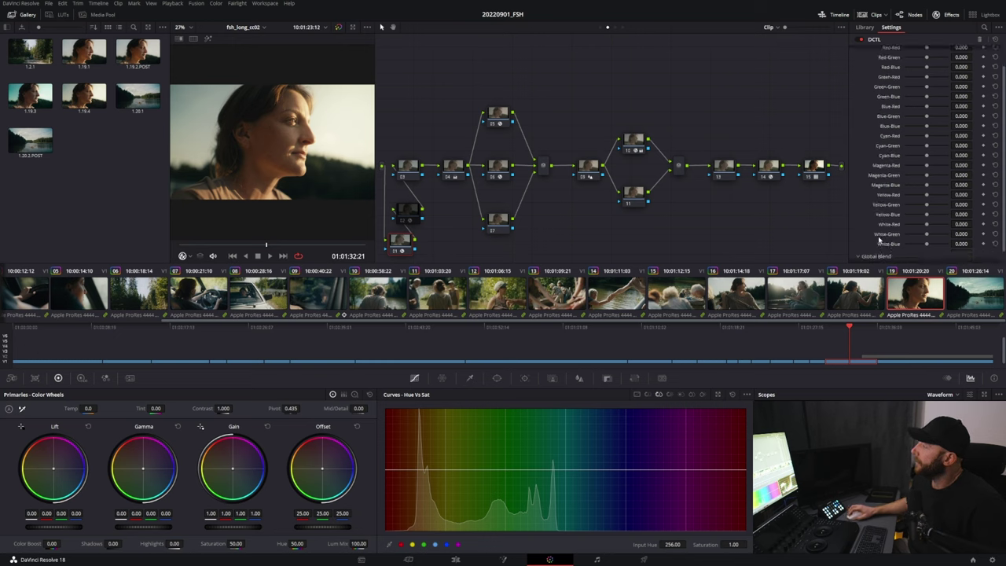
pyautogui.scroll(1, 888, 239)
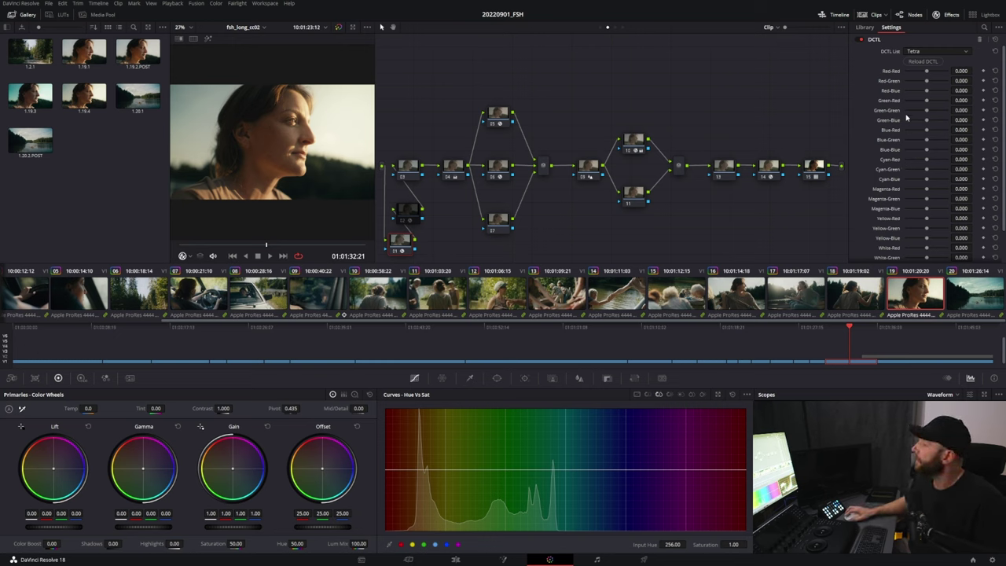
pyautogui.scroll(-2, 921, 151)
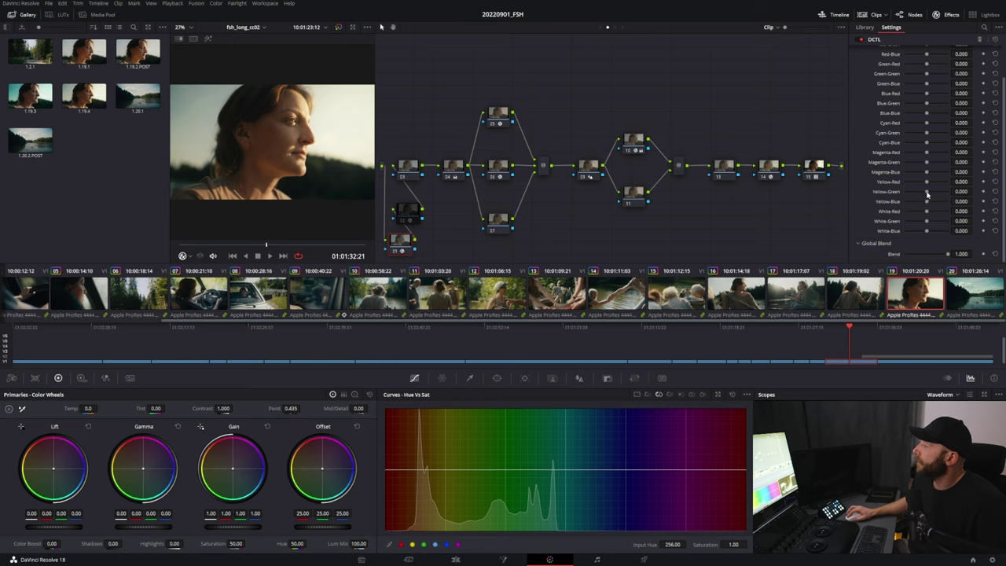
# - In the Tetra DCTL, set Yellow-Red -0.084, Yellow-Green 0.027, Yellow-Blue 0.138, undoing one overshoot
pyautogui.moveTo(927, 194); pyautogui.dragTo(923, 197)
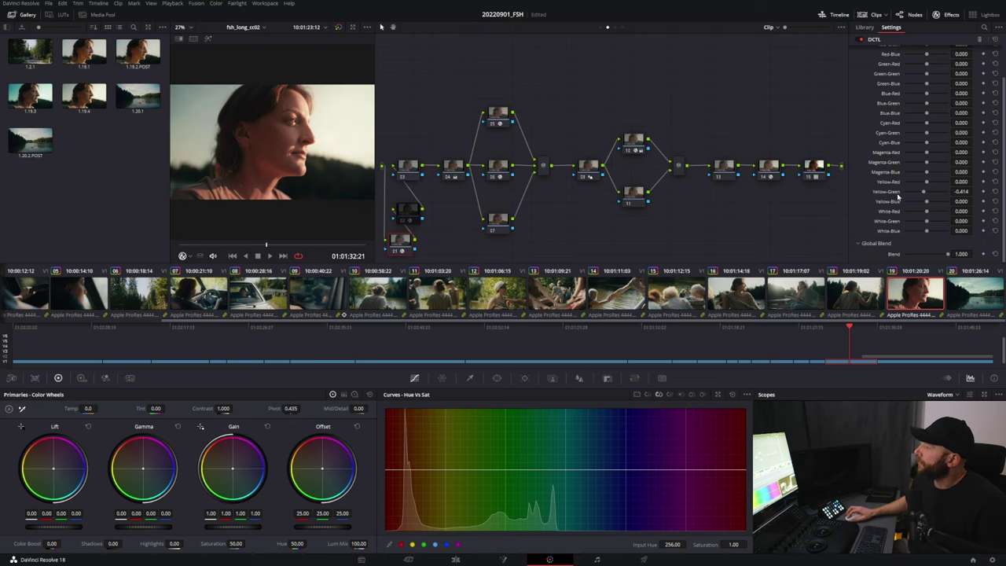
pyautogui.moveTo(926, 183); pyautogui.dragTo(922, 193)
pyautogui.hotkey('ctrl', 'z')
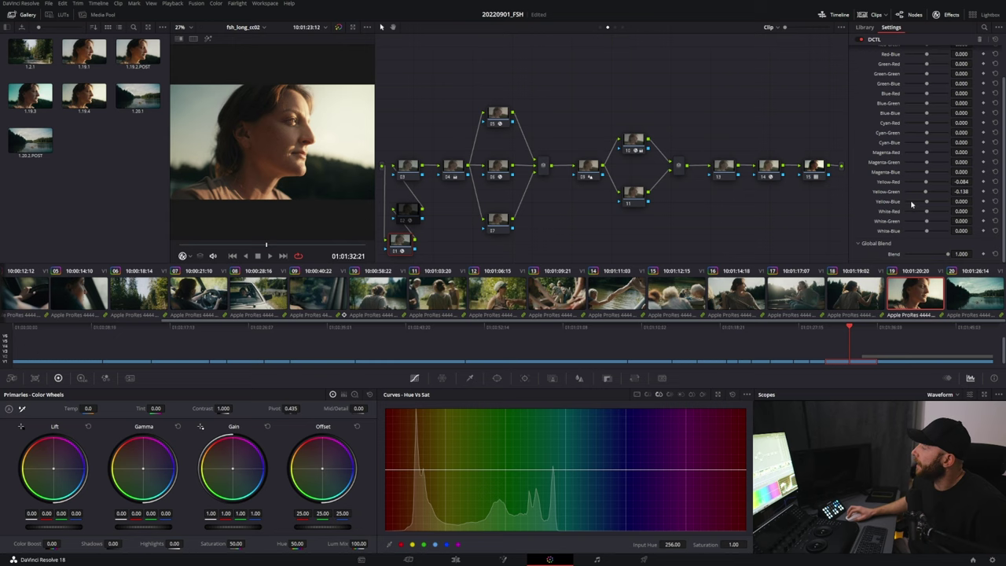
pyautogui.moveTo(924, 192); pyautogui.dragTo(929, 193)
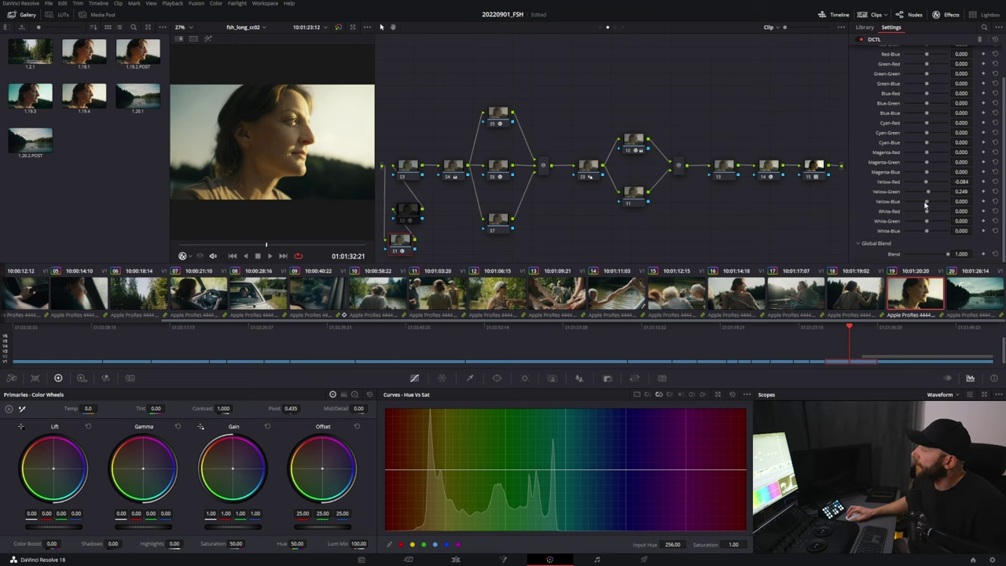
pyautogui.moveTo(926, 202); pyautogui.dragTo(927, 204)
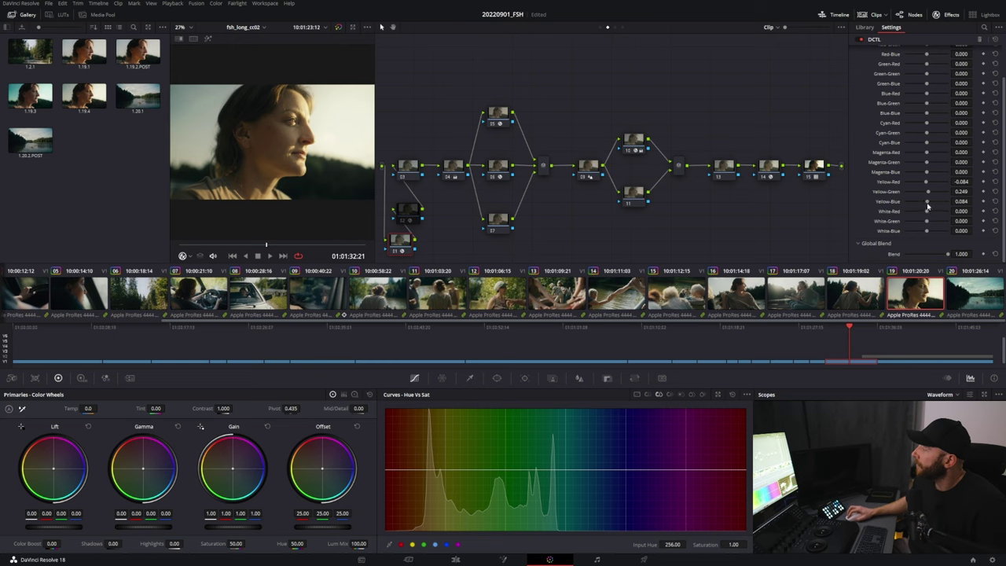
pyautogui.moveTo(928, 205)
pyautogui.mouseDown()
pyautogui.moveTo(926, 193)
pyautogui.moveTo(927, 201)
pyautogui.mouseUp()
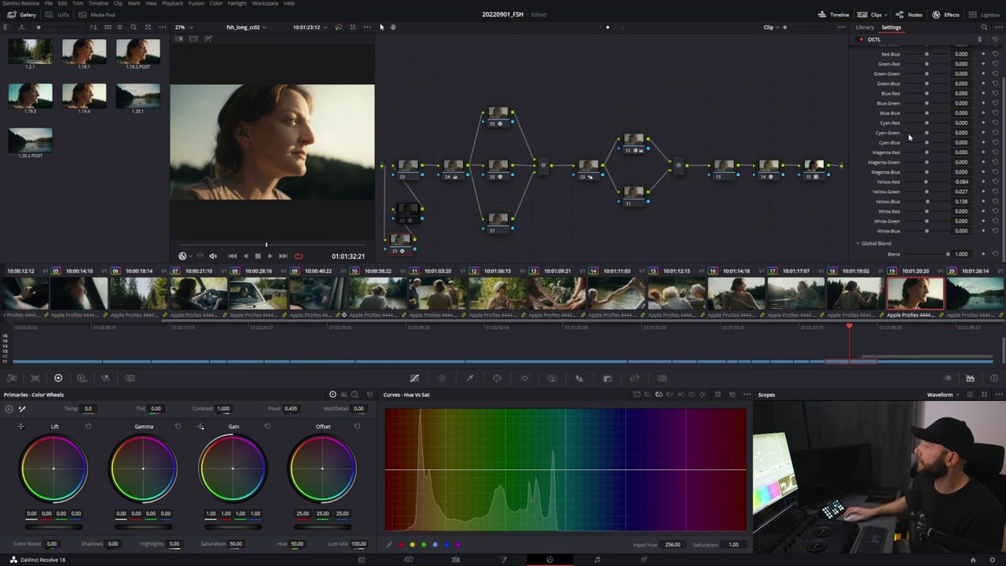
pyautogui.scroll(2, 926, 156)
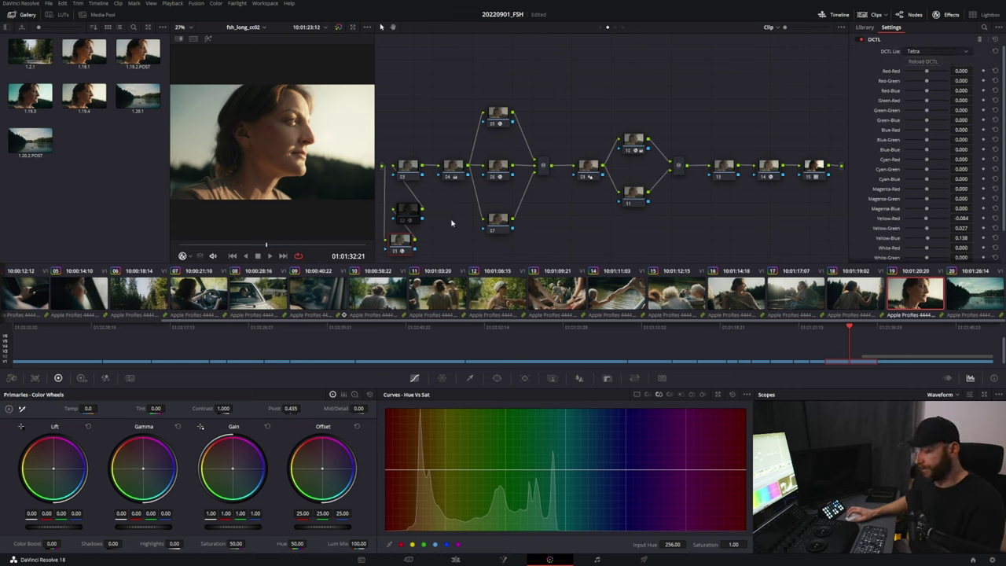
# - Bypass the new node, select the prepared Tetra node, save, hide the Gallery, and toggle the teal grade
pyautogui.hotkey('ctrl', 'd')
pyautogui.click(409, 213)
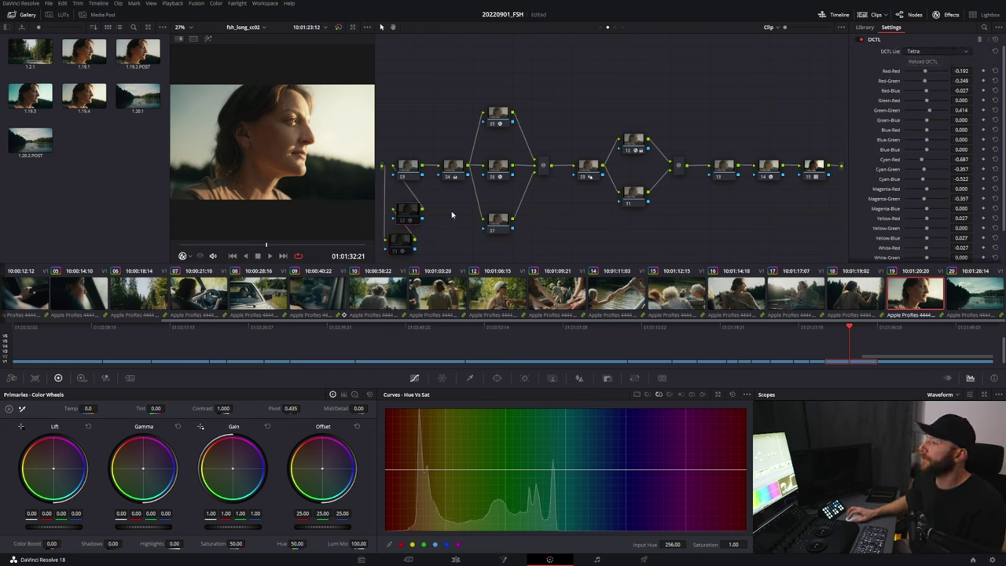
pyautogui.hotkey('ctrl', 's')
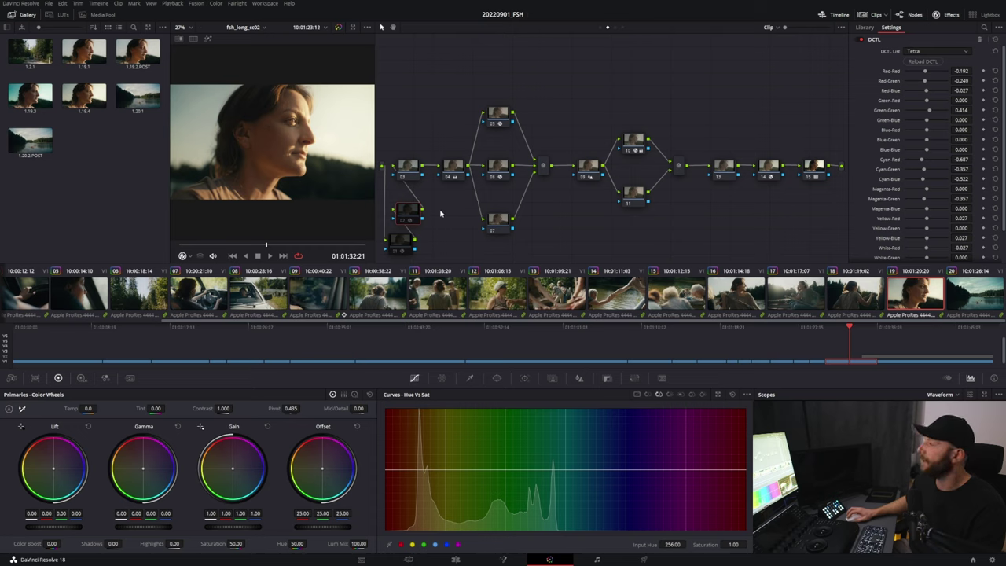
pyautogui.click(23, 14)
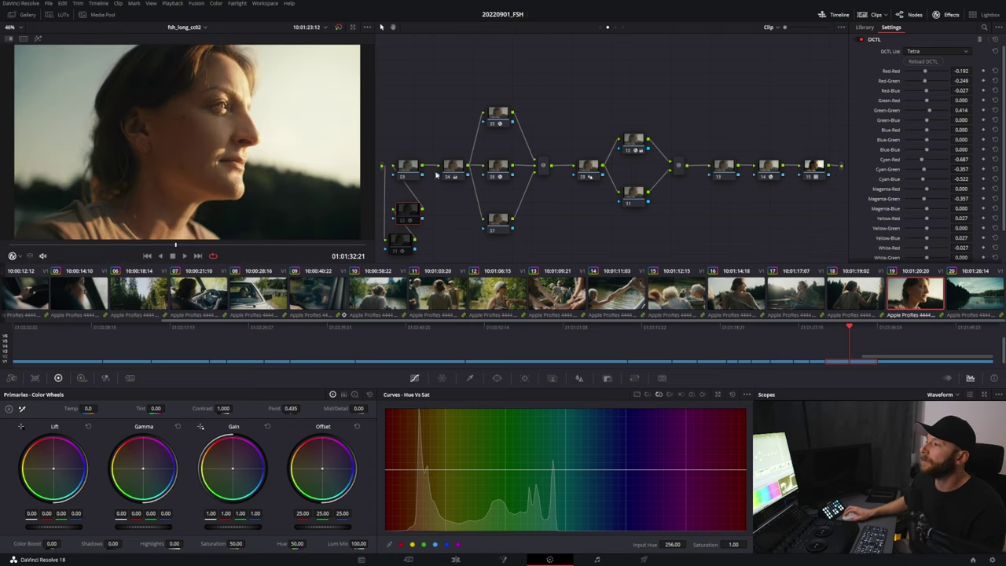
pyautogui.hotkey('ctrl', 'd')
pyautogui.hotkey('ctrl', 'd')
pyautogui.hotkey('ctrl', 'd')
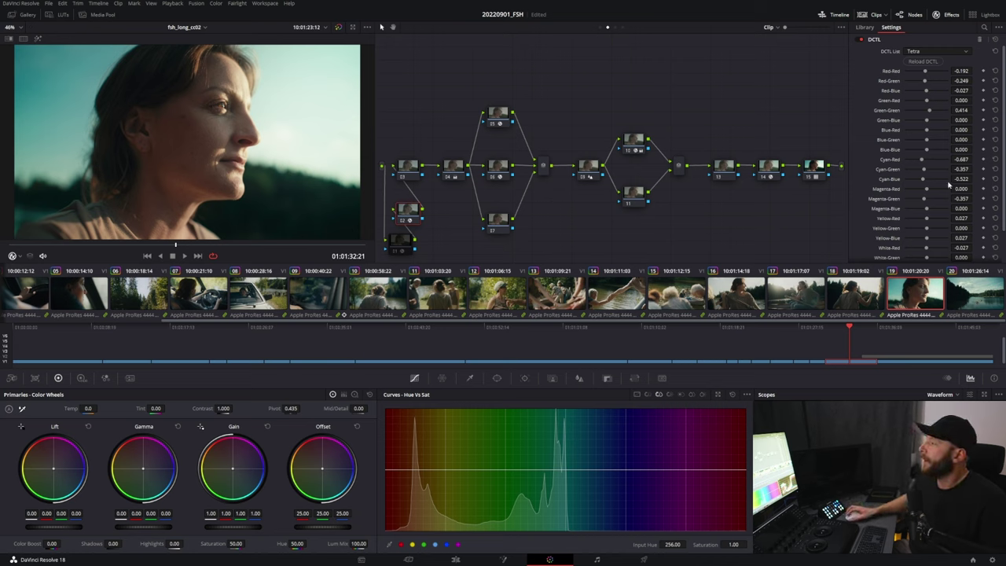
# - Move the upper node beside the bottom-left node so both sit in one row
pyautogui.scroll(-2, 1003, 125)
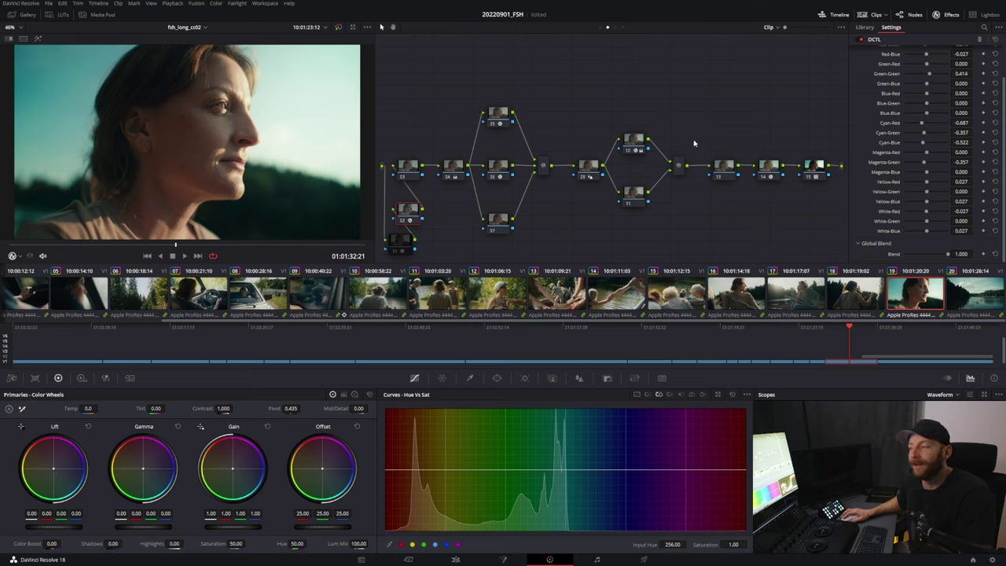
pyautogui.click(400, 236)
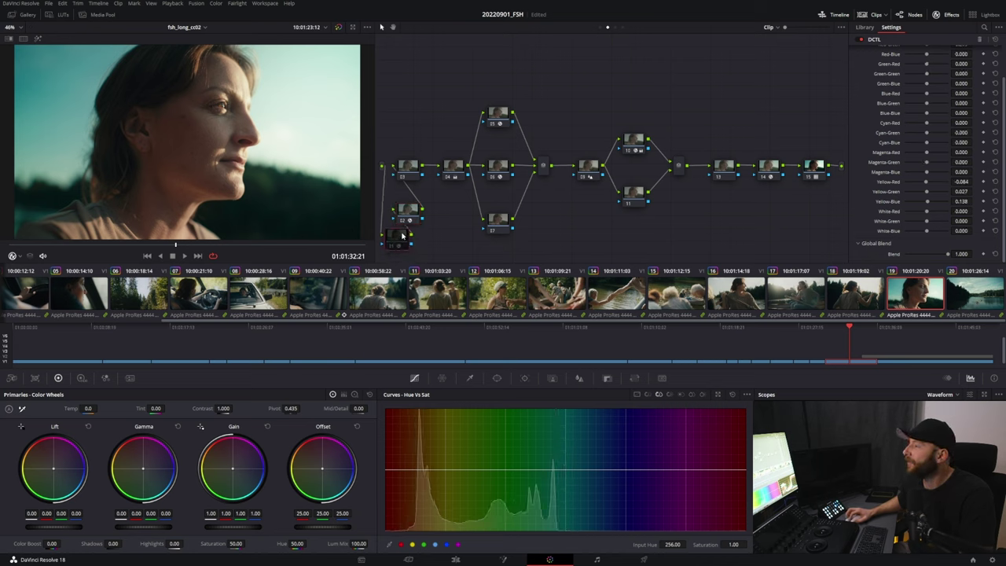
pyautogui.moveTo(408, 210); pyautogui.dragTo(437, 234)
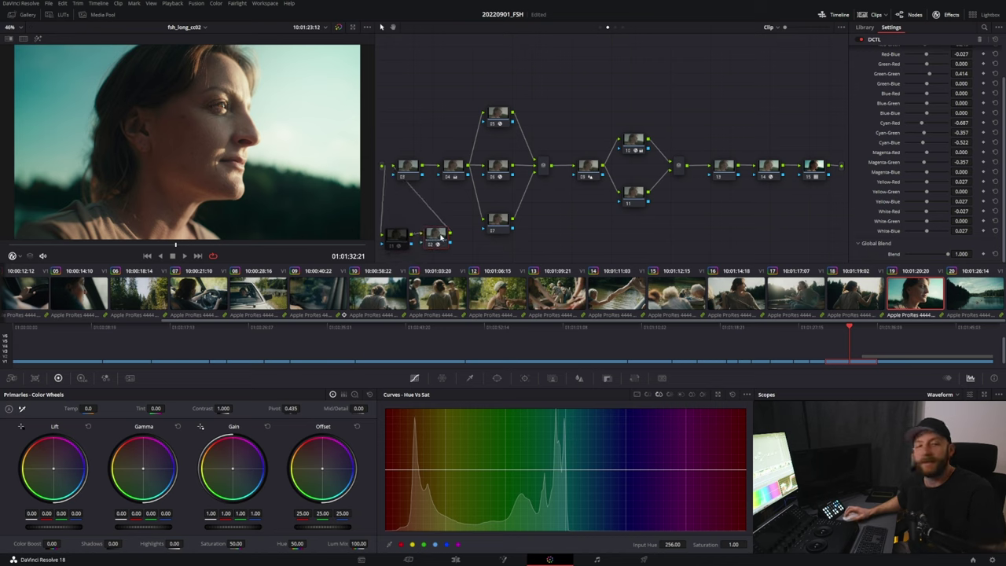